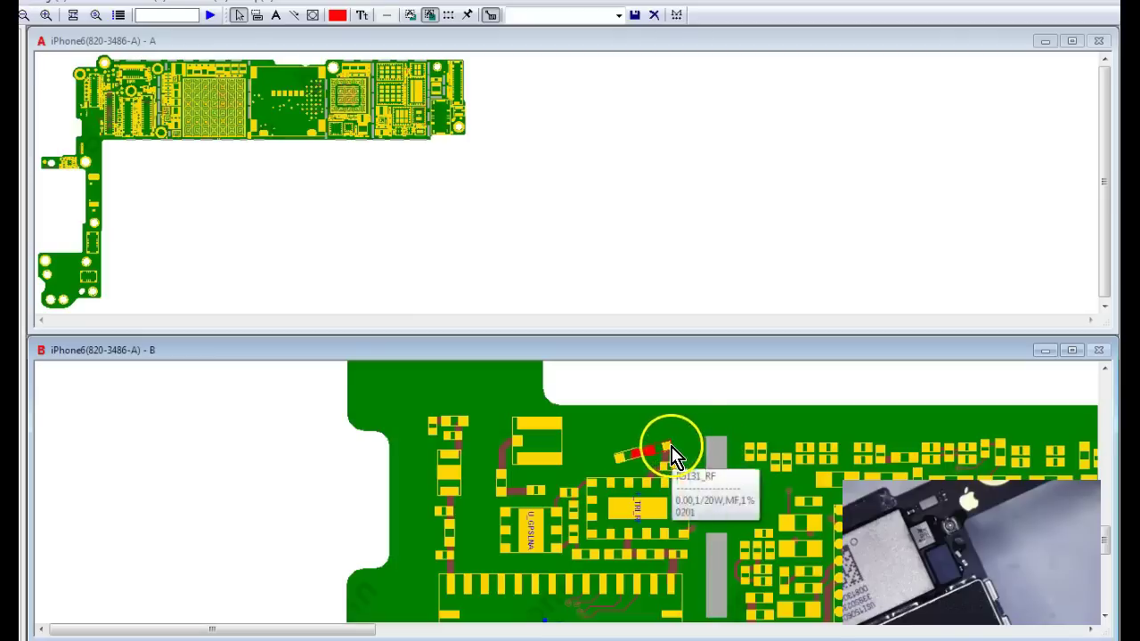
Inspect R5131's two pins, then L5125's pins: pin 2 is GND, pin 1 the antenna net
{"action": "scroll", "coordinate": [695, 447], "scroll_direction": "down", "scroll_amount": 1}
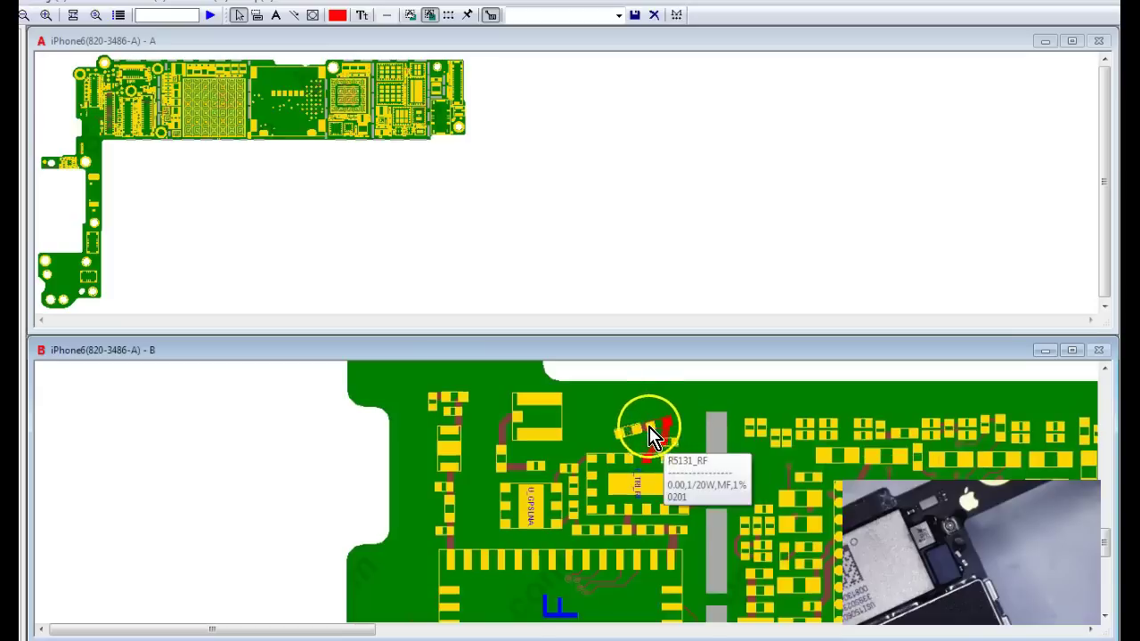
{"action": "left_click", "coordinate": [655, 437]}
{"action": "left_click", "coordinate": [666, 423]}
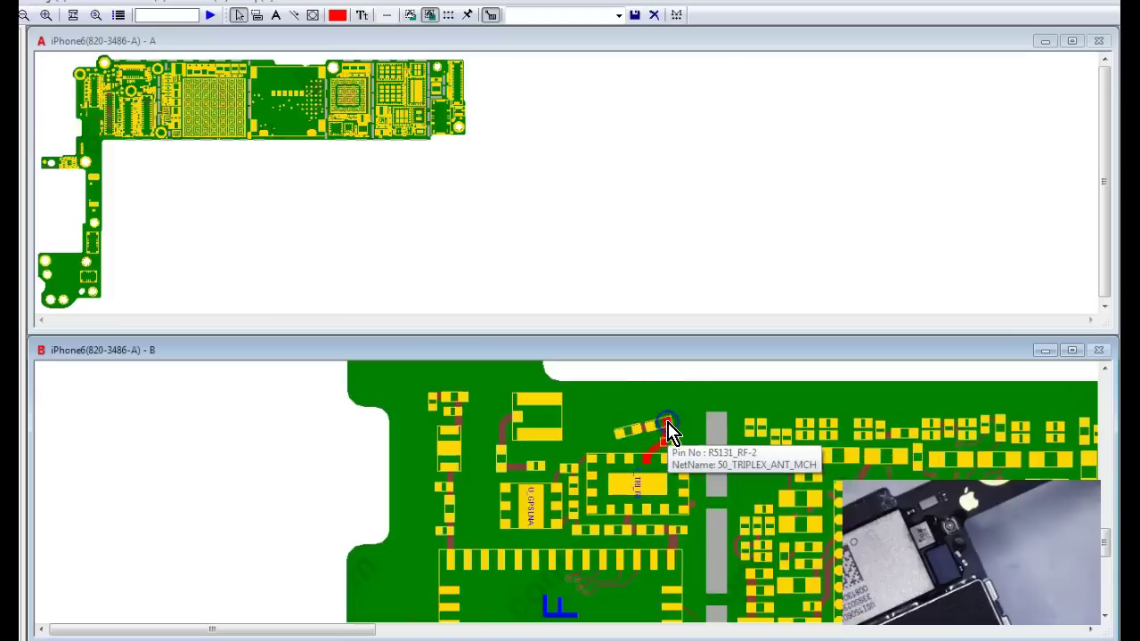
{"action": "left_click", "coordinate": [675, 445]}
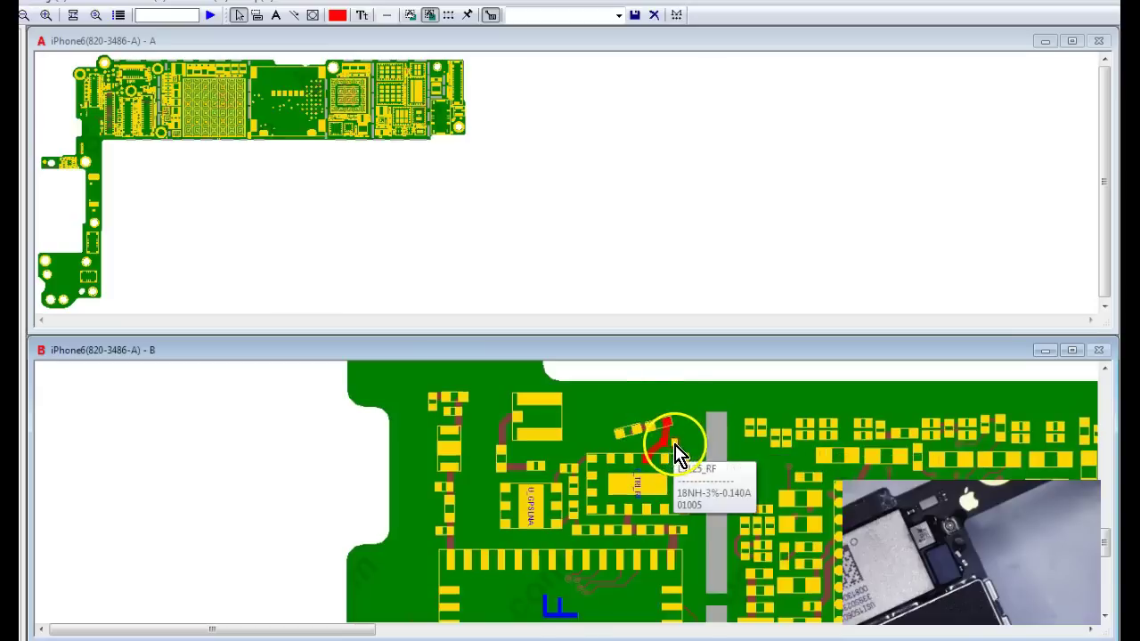
{"action": "left_click", "coordinate": [677, 451]}
{"action": "left_click", "coordinate": [668, 449]}
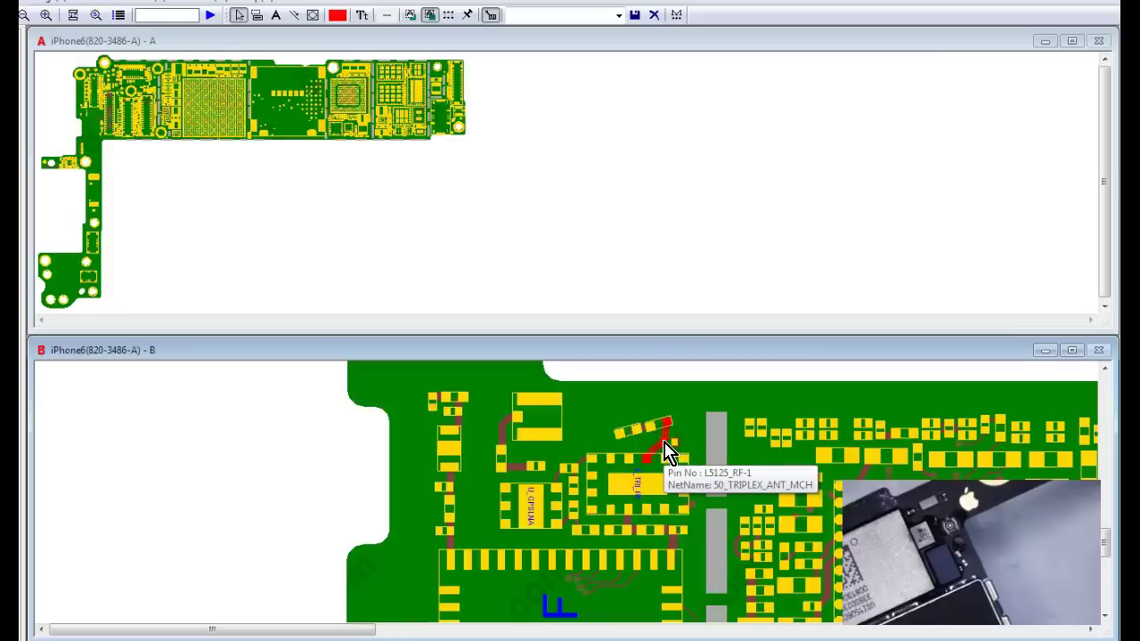
Check L5126's pins (pin 1 ground), recheck L5125, and end on R5131's 50_TRIPLEX_ANT_MCH net
{"action": "left_click", "coordinate": [634, 436]}
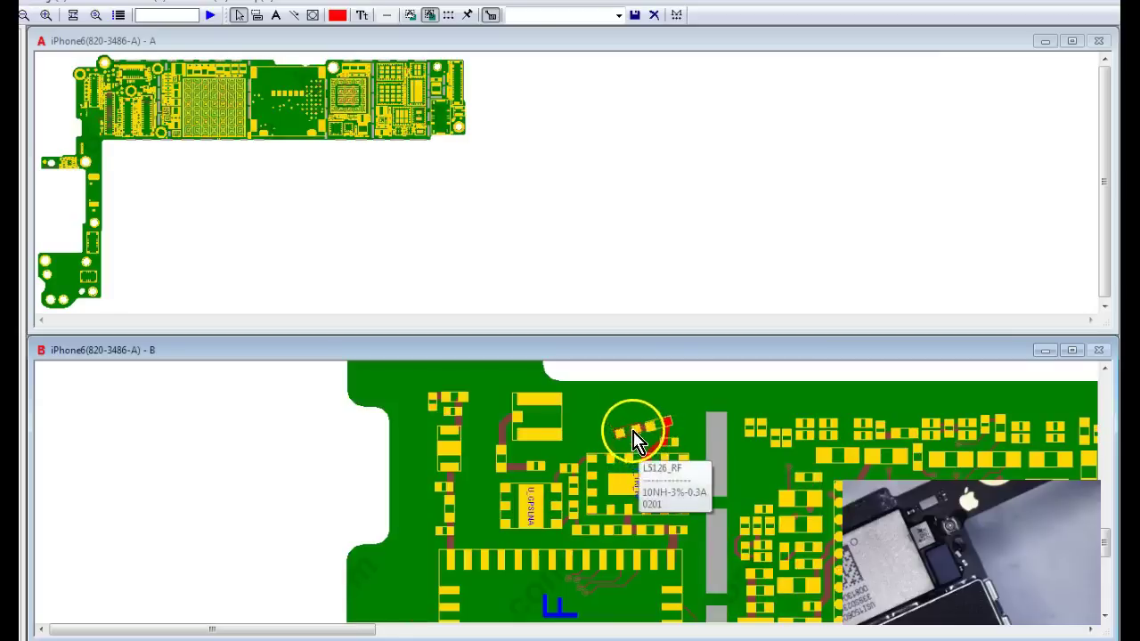
{"action": "left_click", "coordinate": [621, 434]}
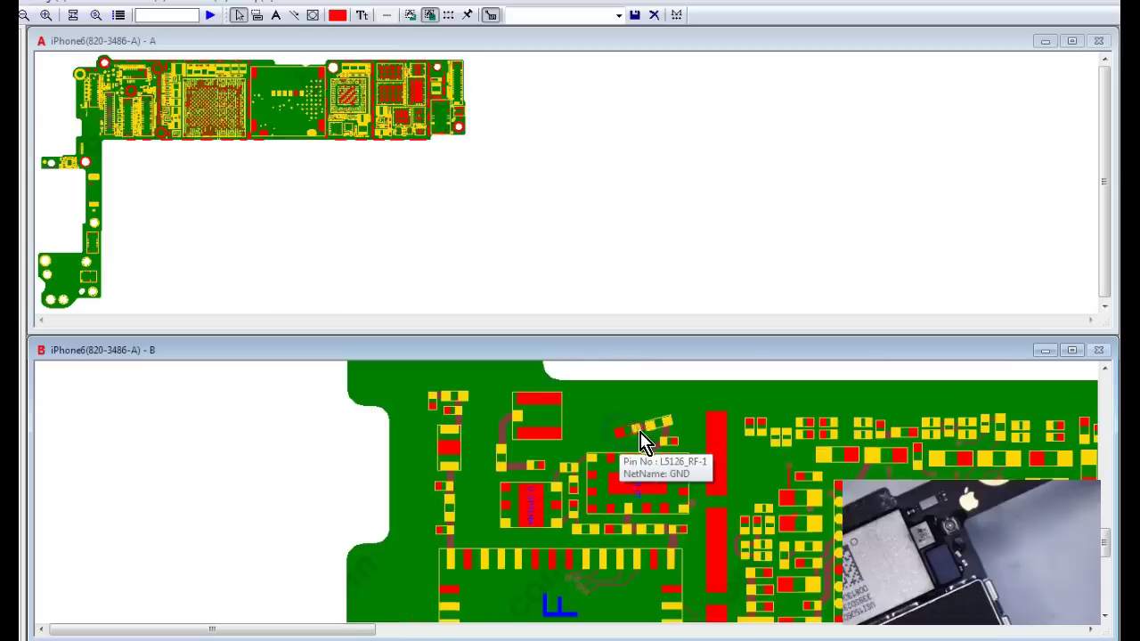
{"action": "left_click", "coordinate": [640, 428]}
{"action": "left_click", "coordinate": [662, 421]}
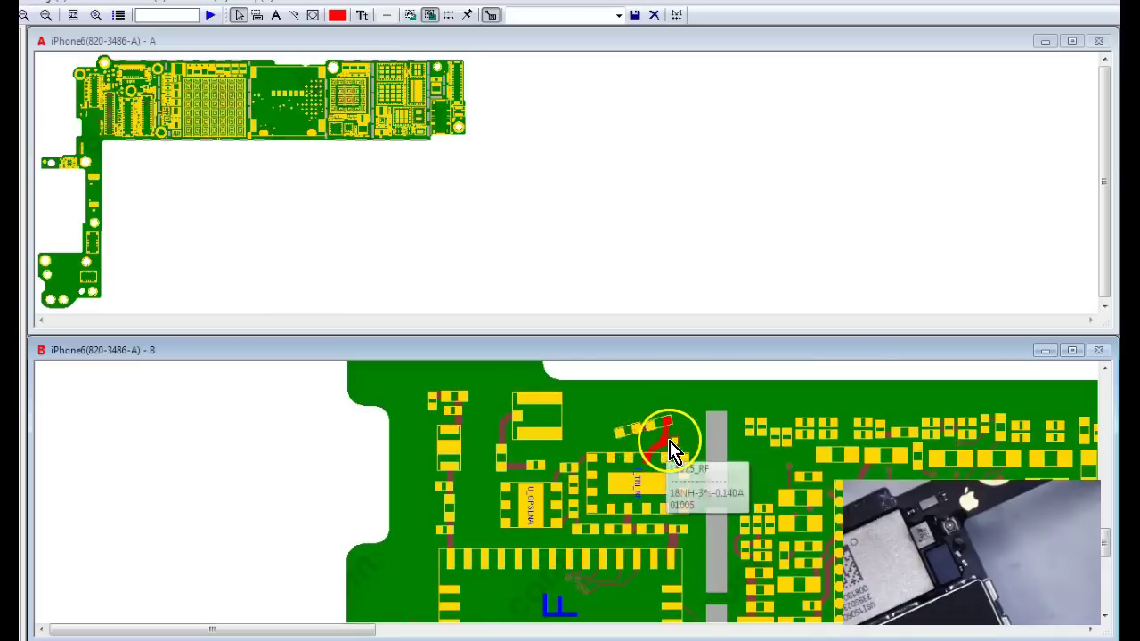
{"action": "left_click", "coordinate": [675, 448]}
{"action": "left_click", "coordinate": [666, 433]}
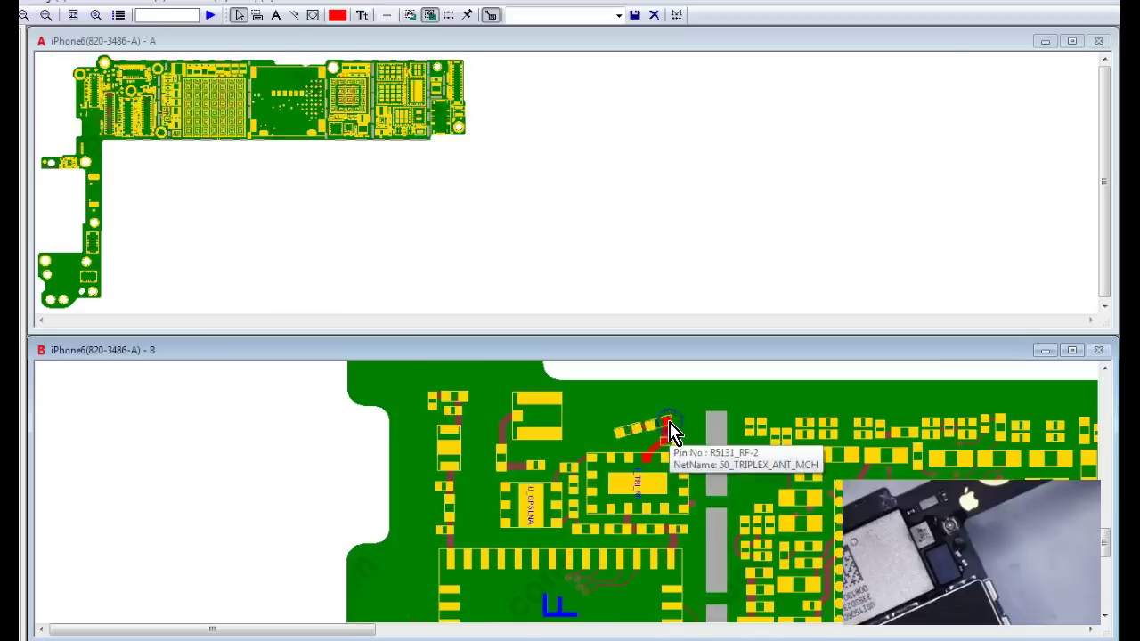
{"action": "left_click", "coordinate": [659, 441]}
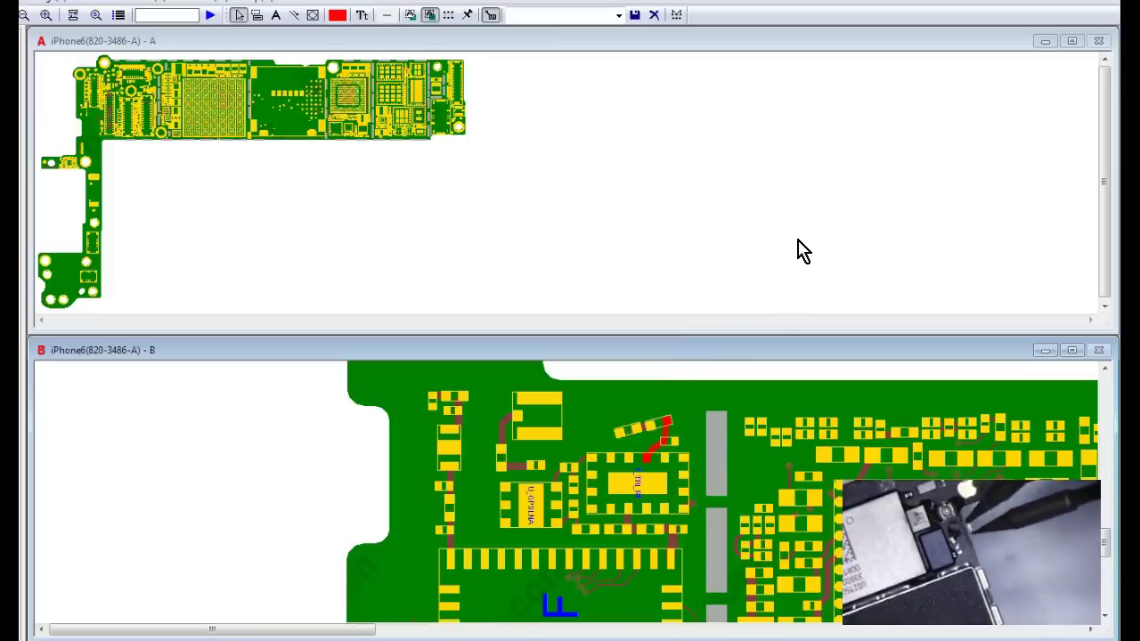
{"action": "left_click", "coordinate": [818, 225]}
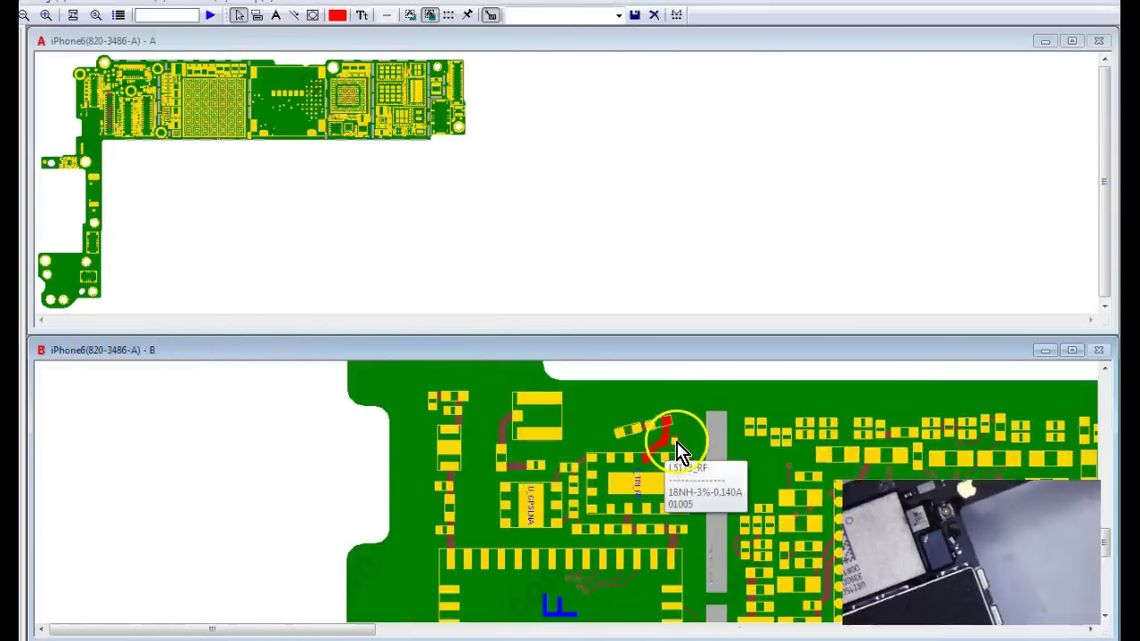
{"action": "left_click", "coordinate": [676, 444]}
{"action": "left_click", "coordinate": [669, 449]}
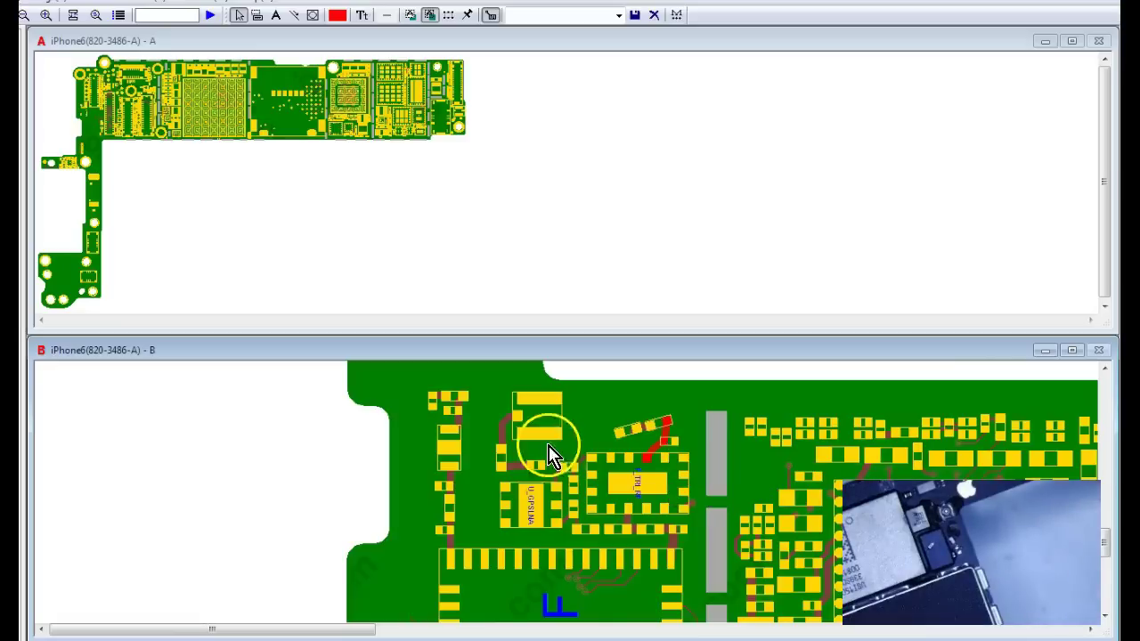
{"action": "mouse_move", "coordinate": [634, 429]}
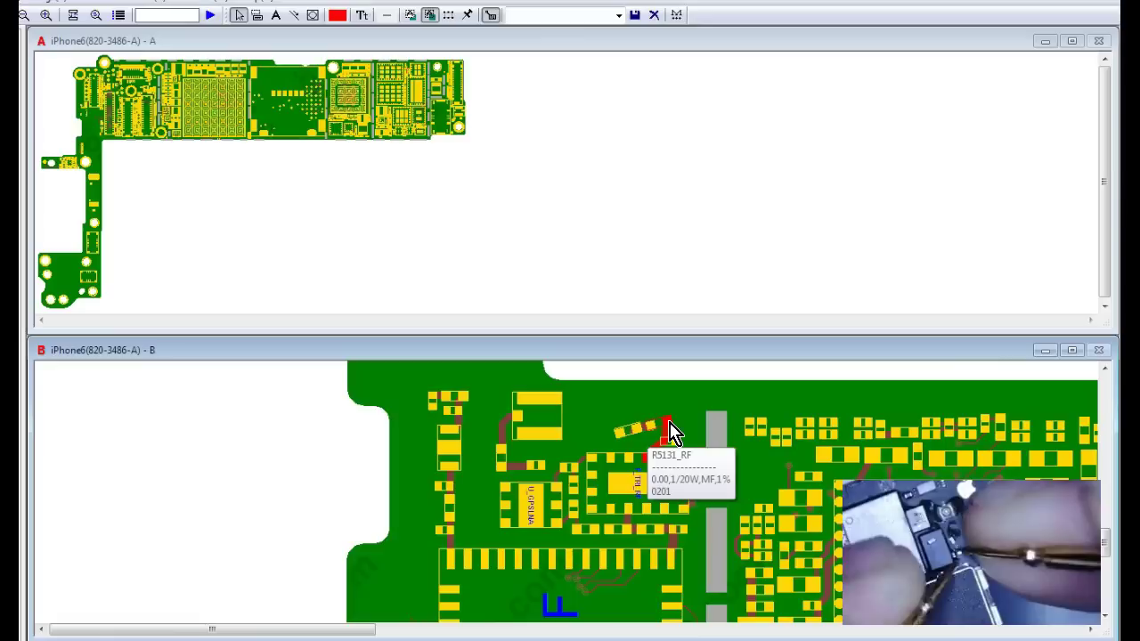
{"action": "left_click", "coordinate": [700, 427]}
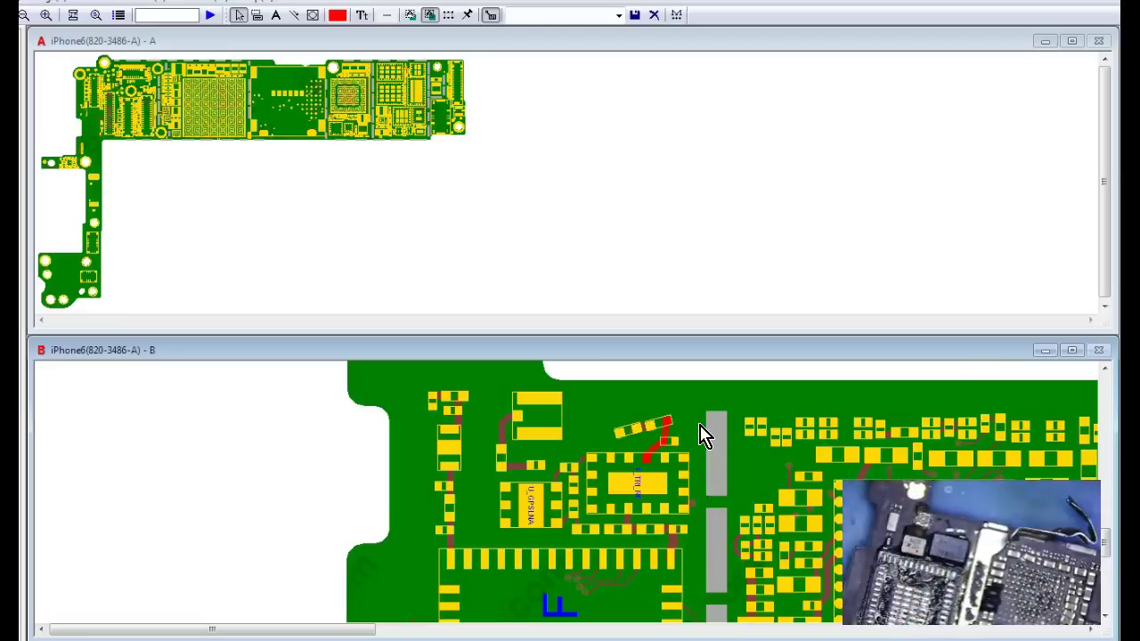
{"action": "left_click", "coordinate": [675, 441]}
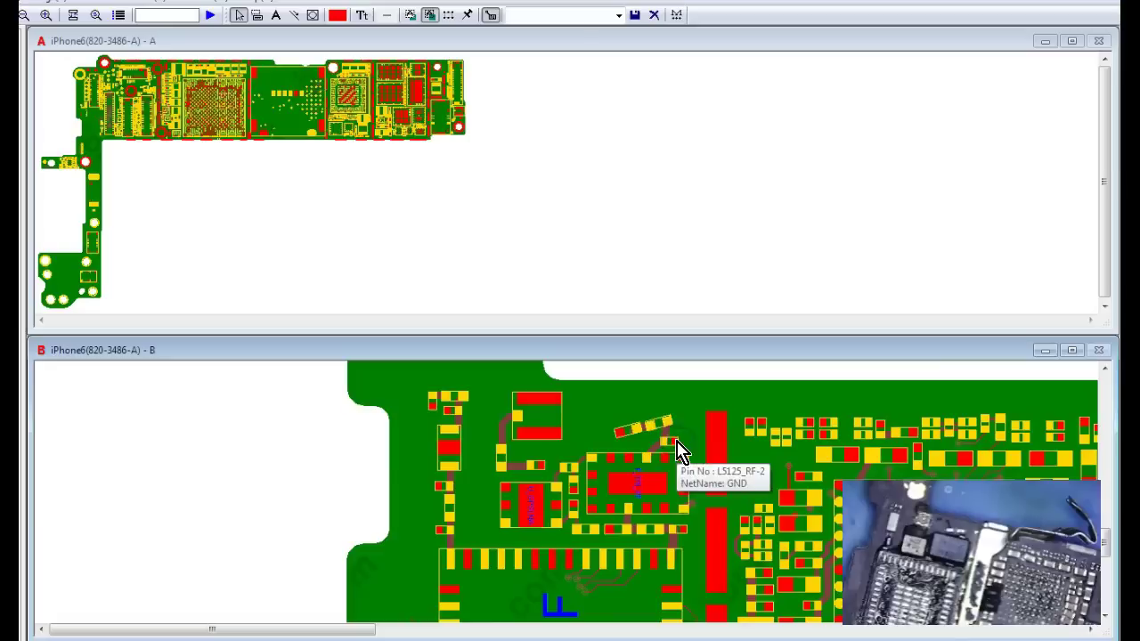
{"action": "left_click", "coordinate": [668, 442]}
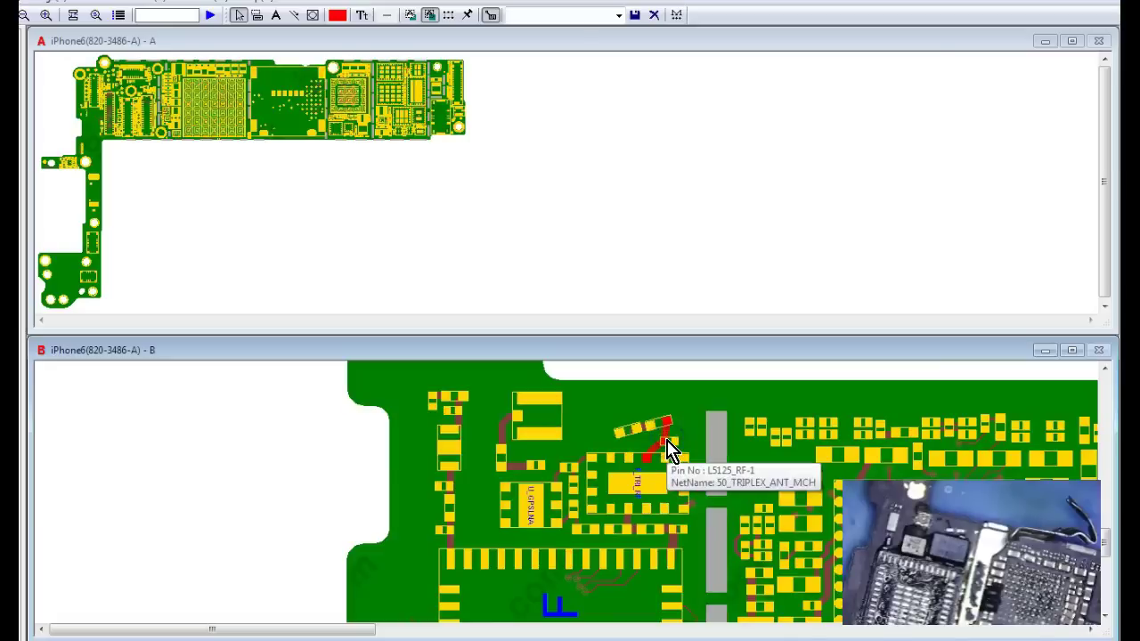
{"action": "left_click", "coordinate": [670, 439]}
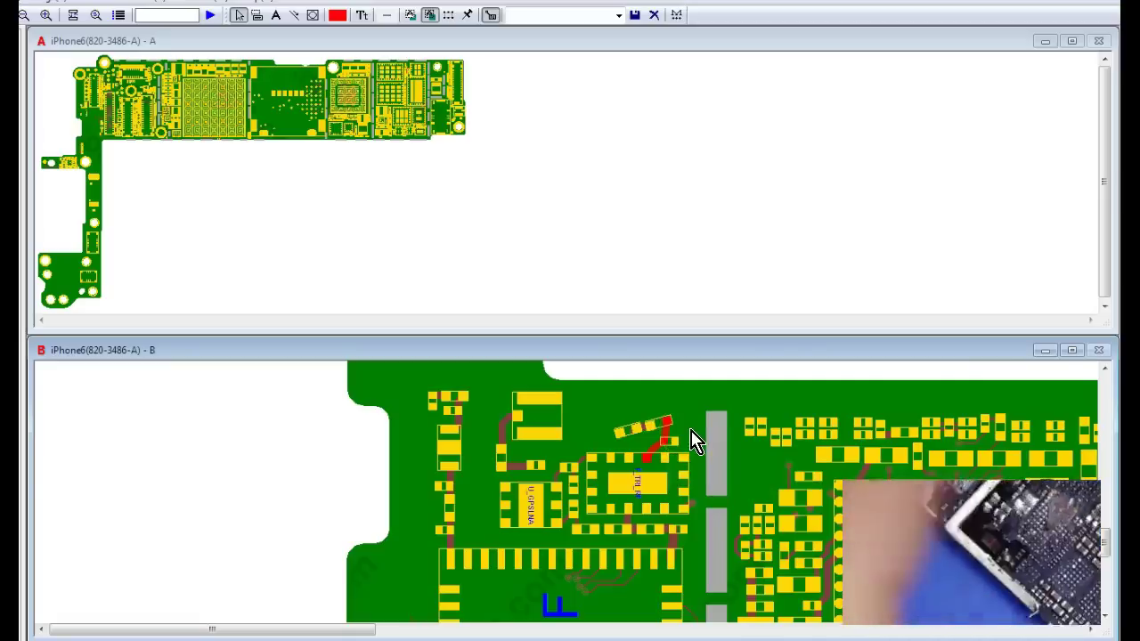
{"action": "left_click", "coordinate": [708, 409]}
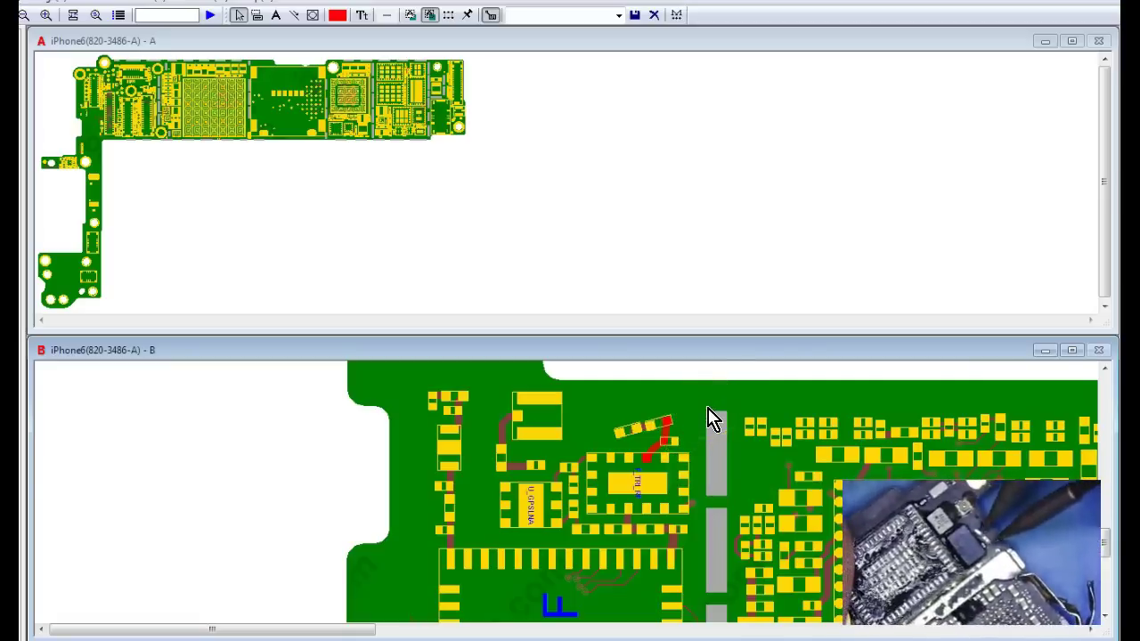